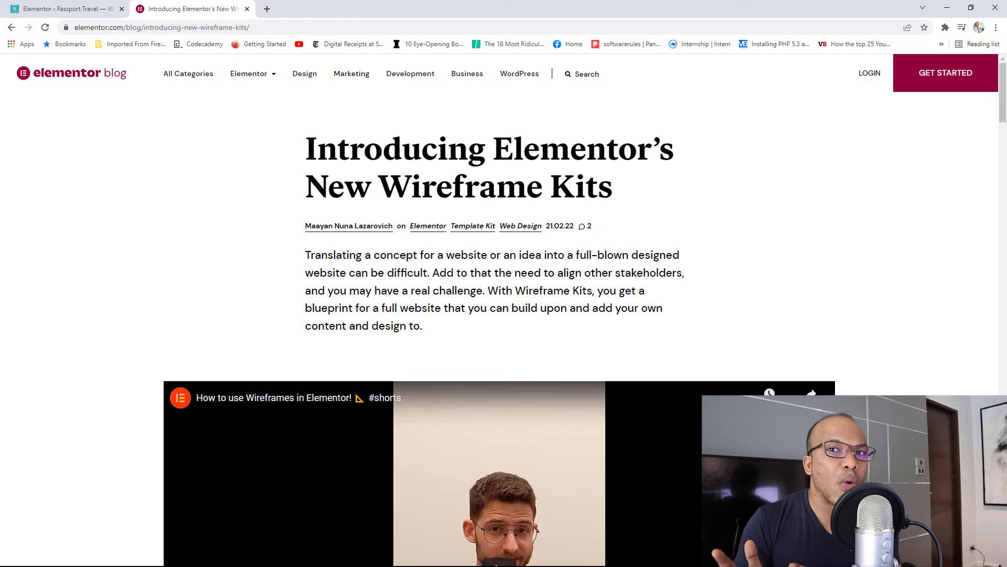
Step: Open Elementor's Kit Library, collapse Categories and expand the Kits by Plan filters
click(52, 4)
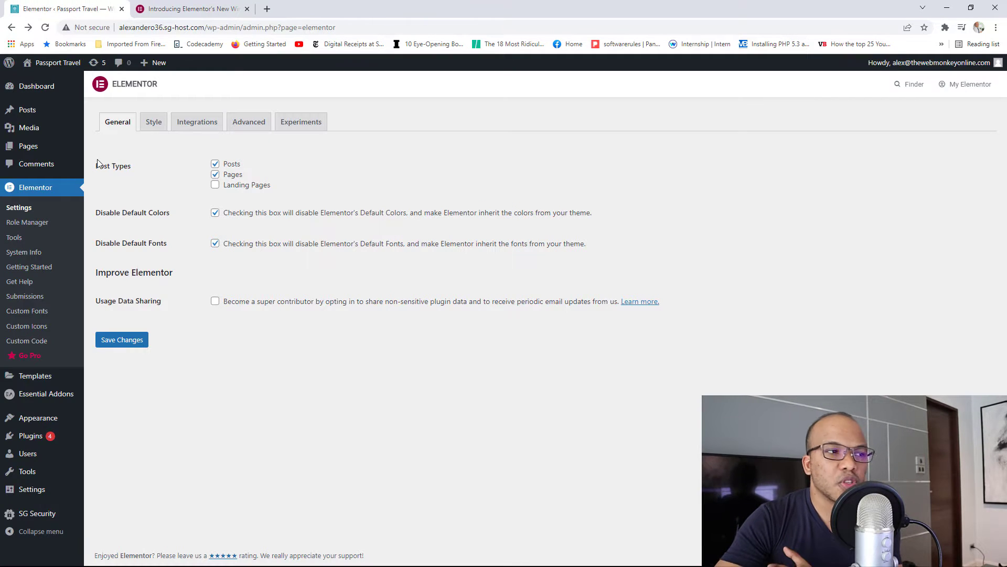
mouse_move(48, 381)
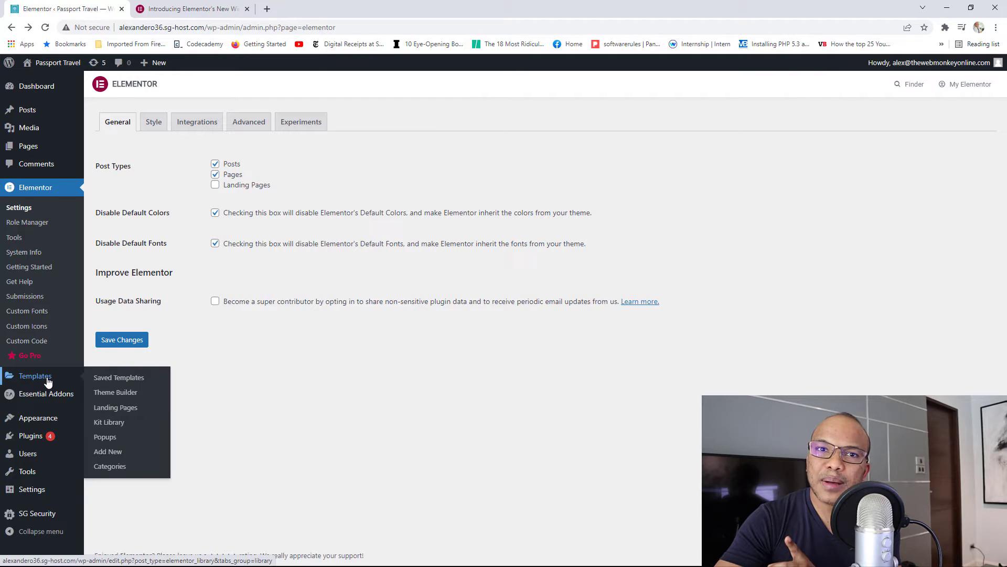
click(117, 422)
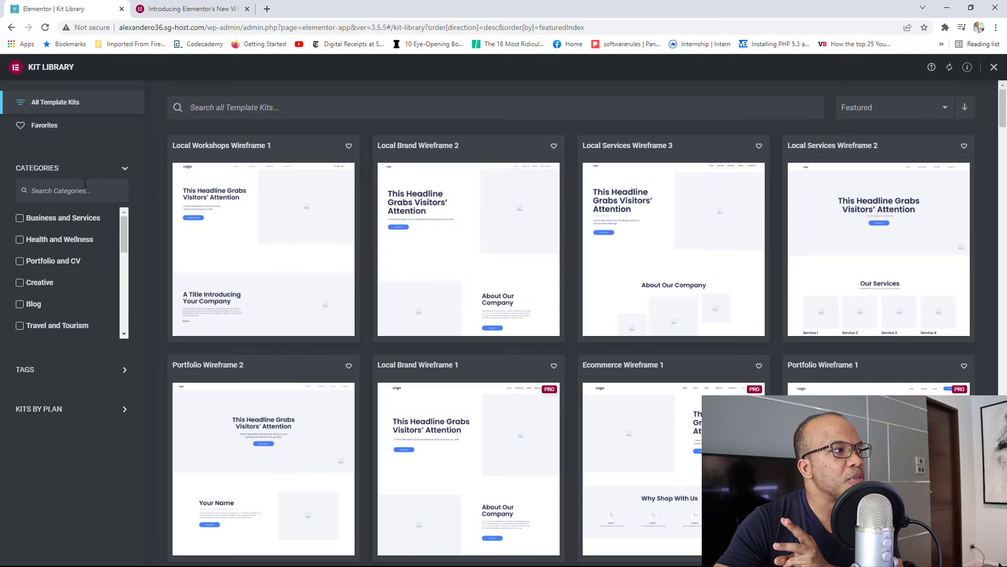
click(87, 173)
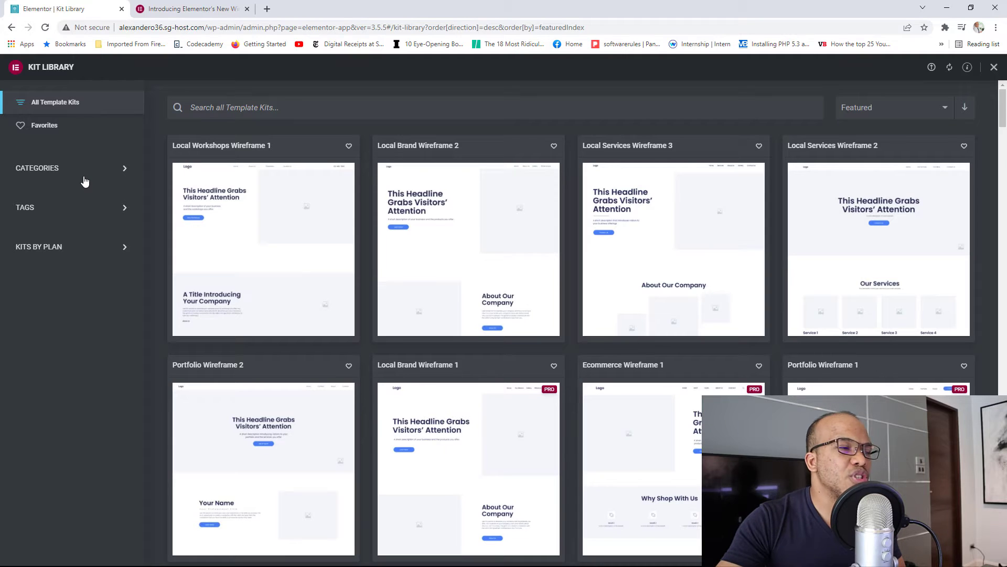
click(65, 257)
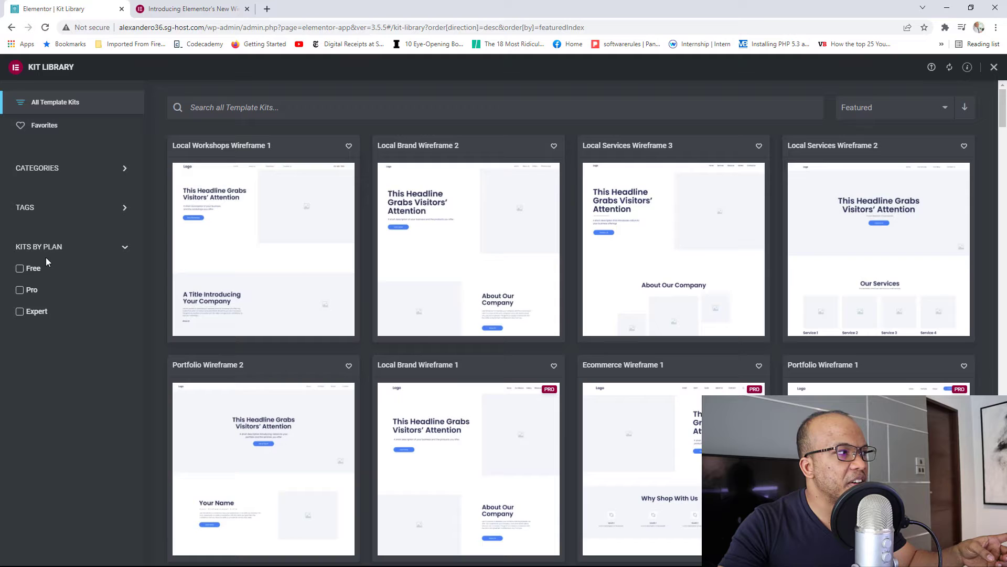
Step: Filter the Kit Library to the Free plan, leaving 10 kits
click(20, 268)
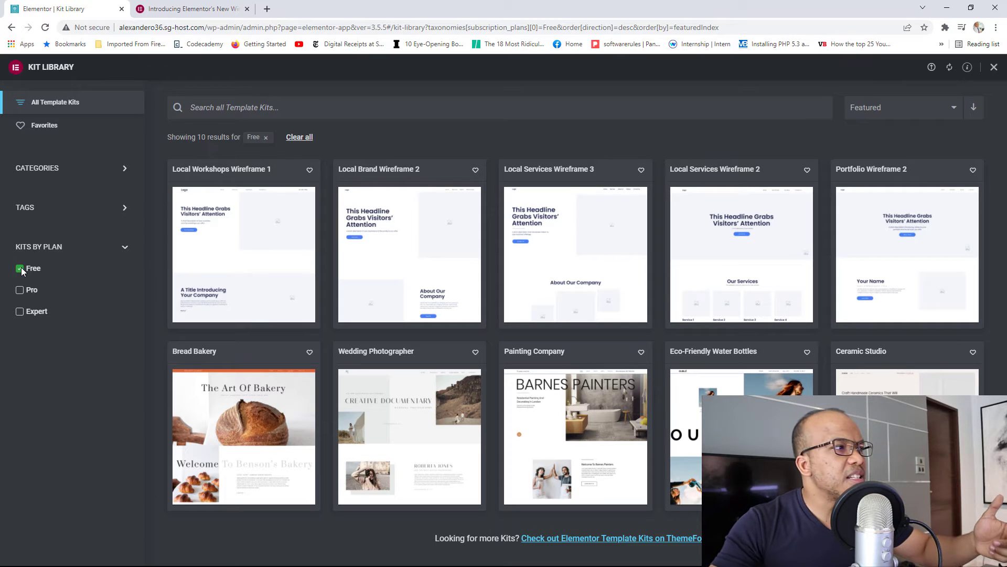
mouse_move(287, 233)
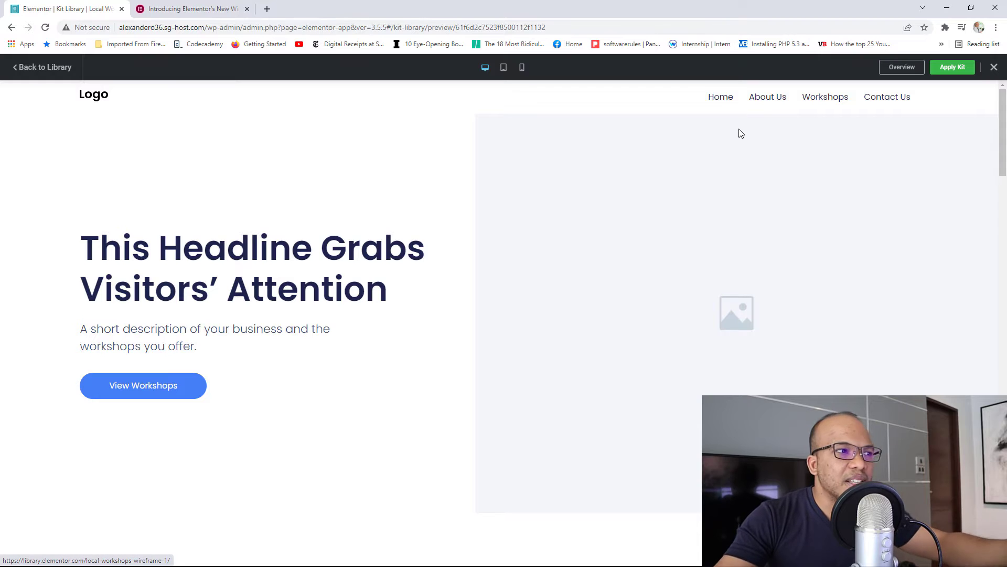
scroll(742, 152, down, 9)
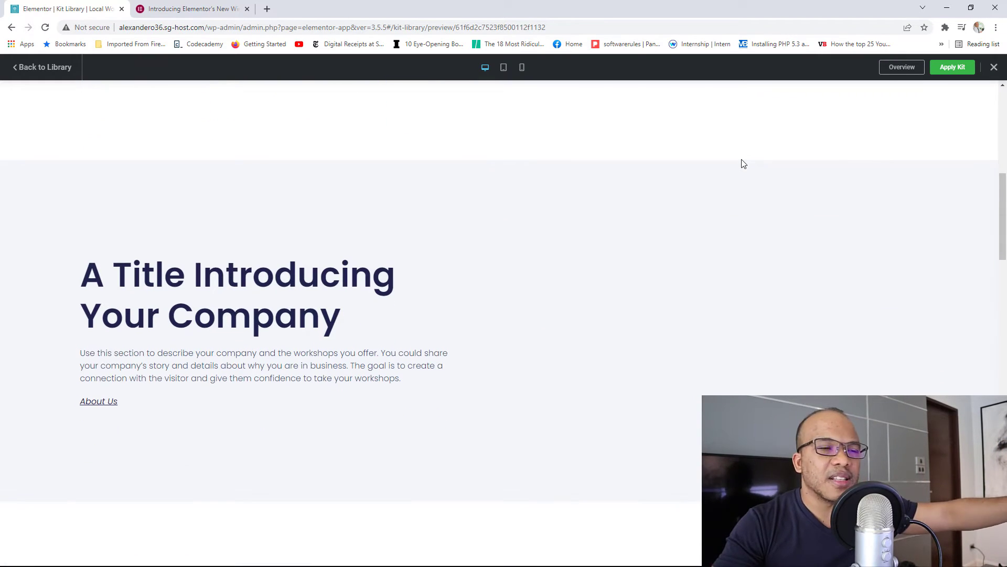
scroll(742, 164, down, 4)
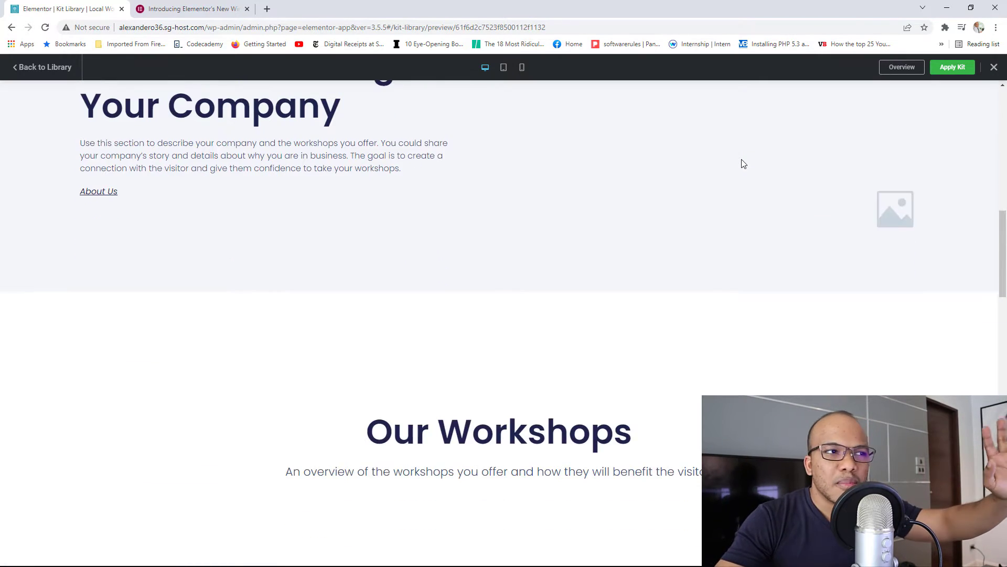
scroll(742, 164, down, 11)
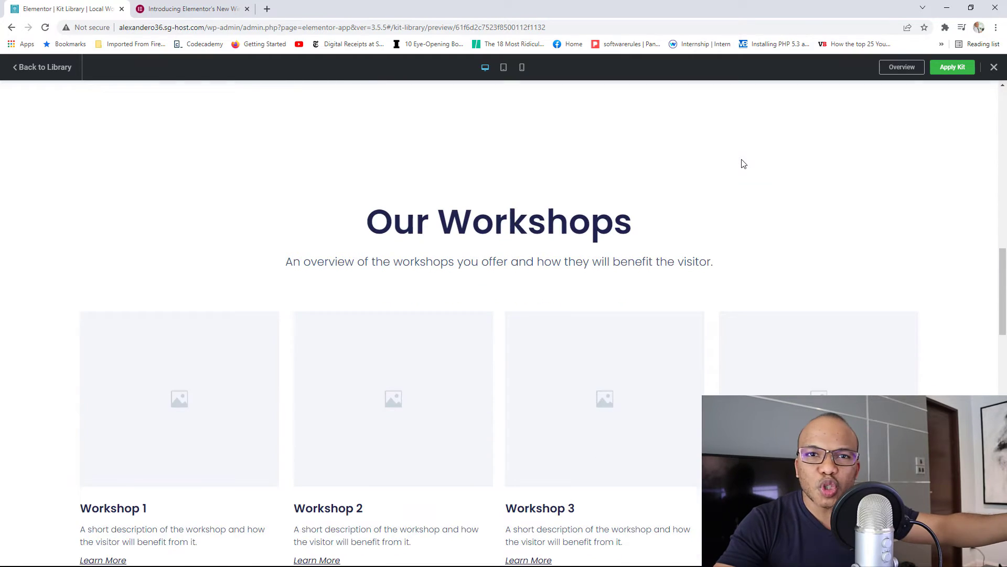
scroll(741, 164, down, 2)
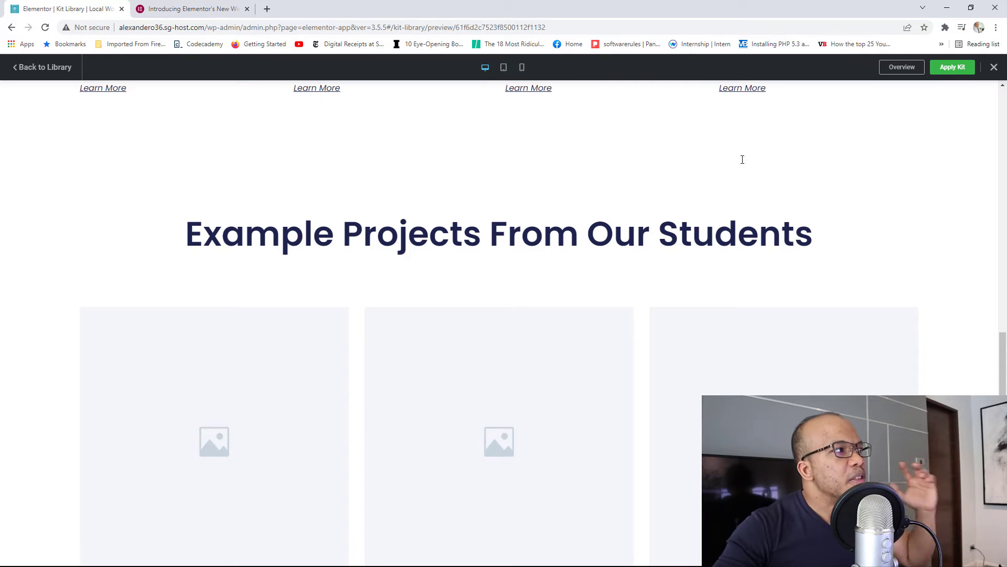
click(33, 69)
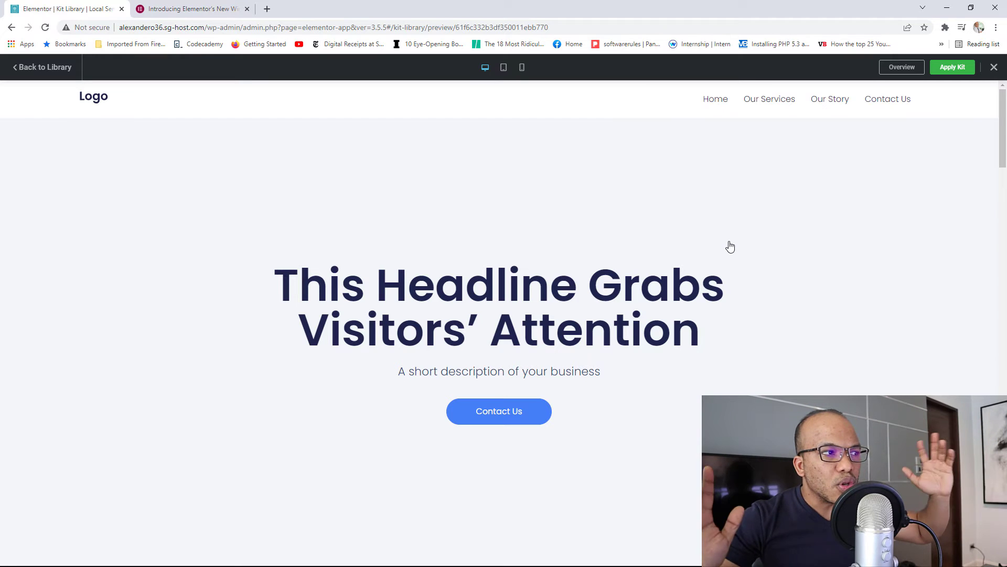
scroll(683, 274, down, 8)
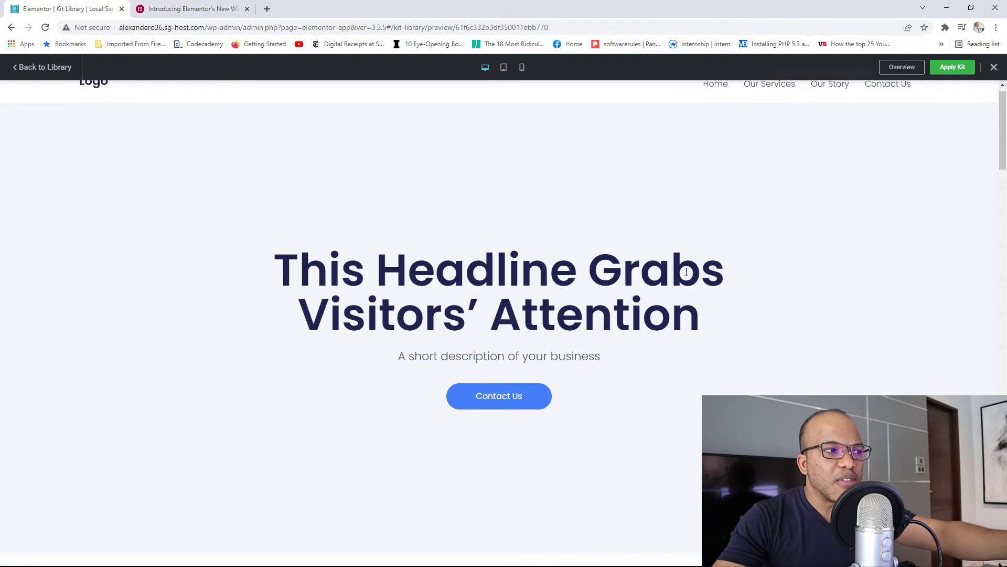
scroll(684, 274, down, 12)
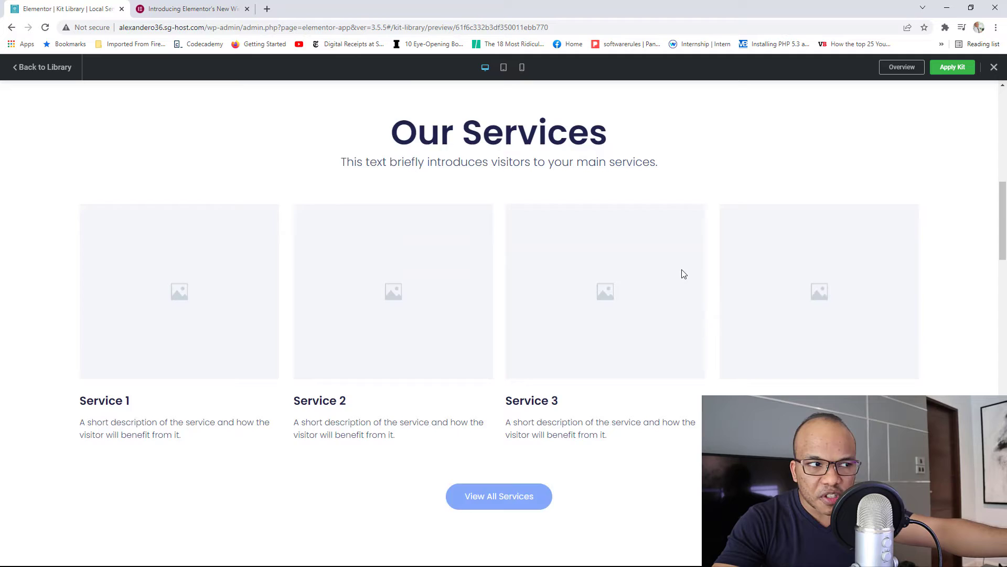
scroll(678, 269, down, 14)
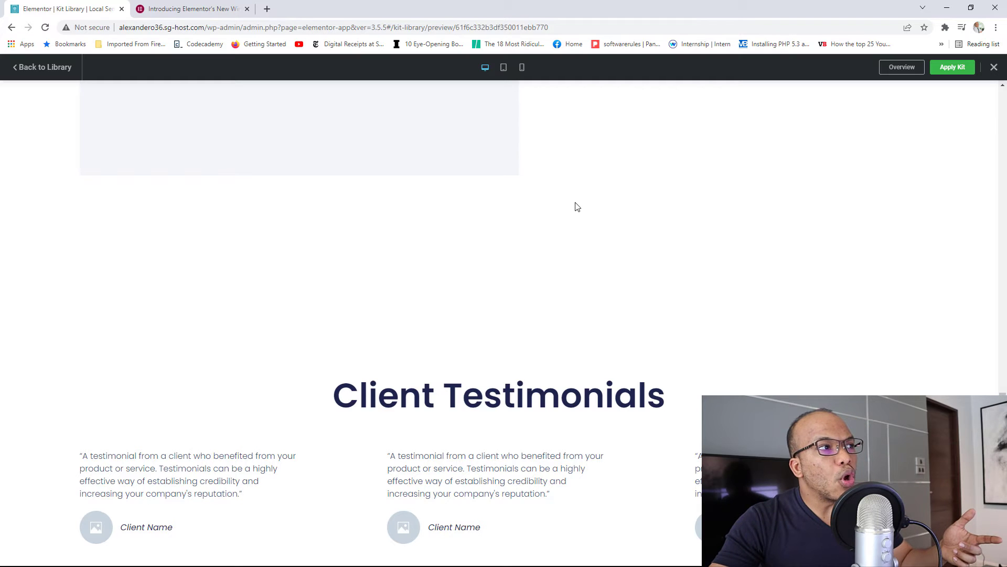
click(503, 68)
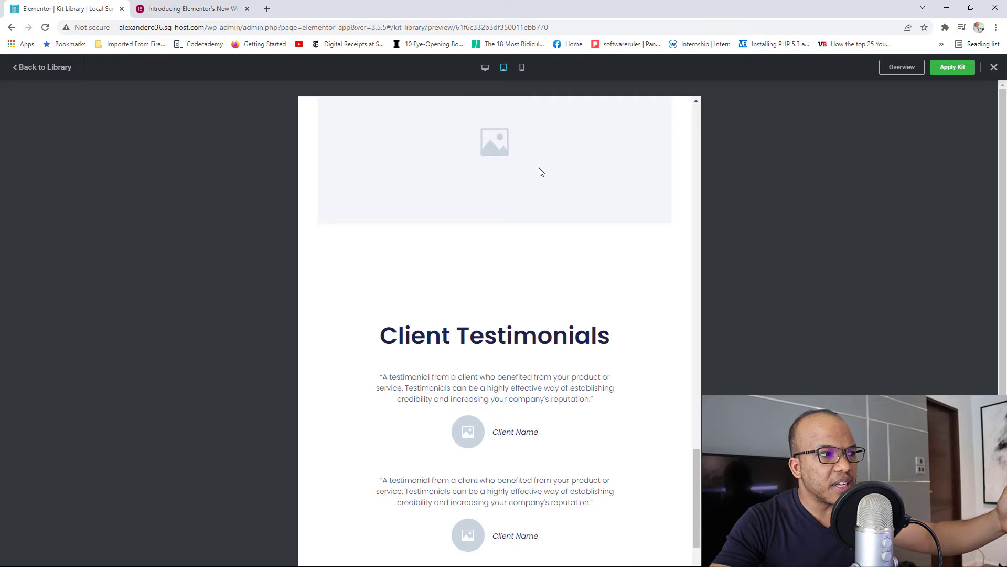
scroll(541, 171, up, 10)
scroll(539, 174, up, 10)
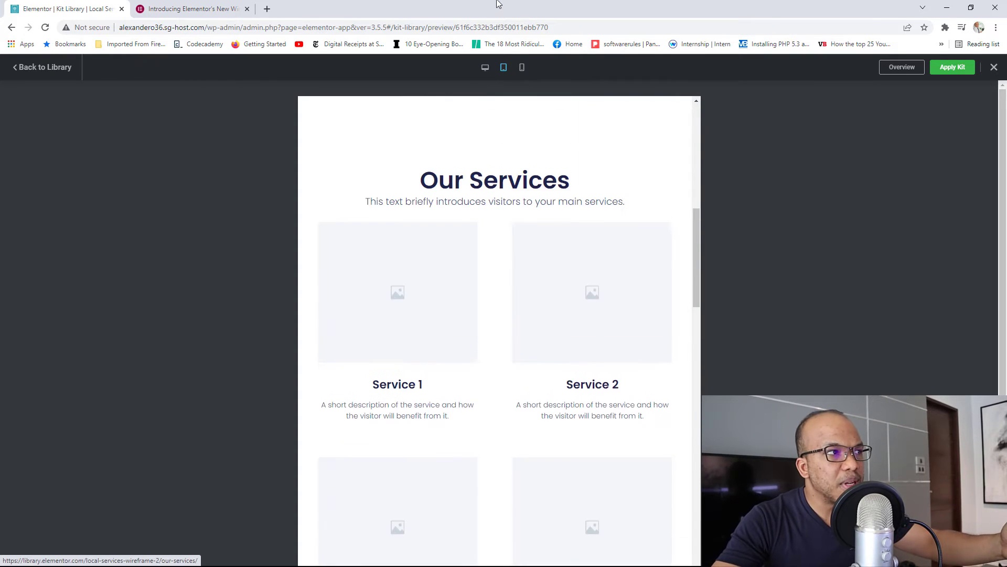
click(521, 68)
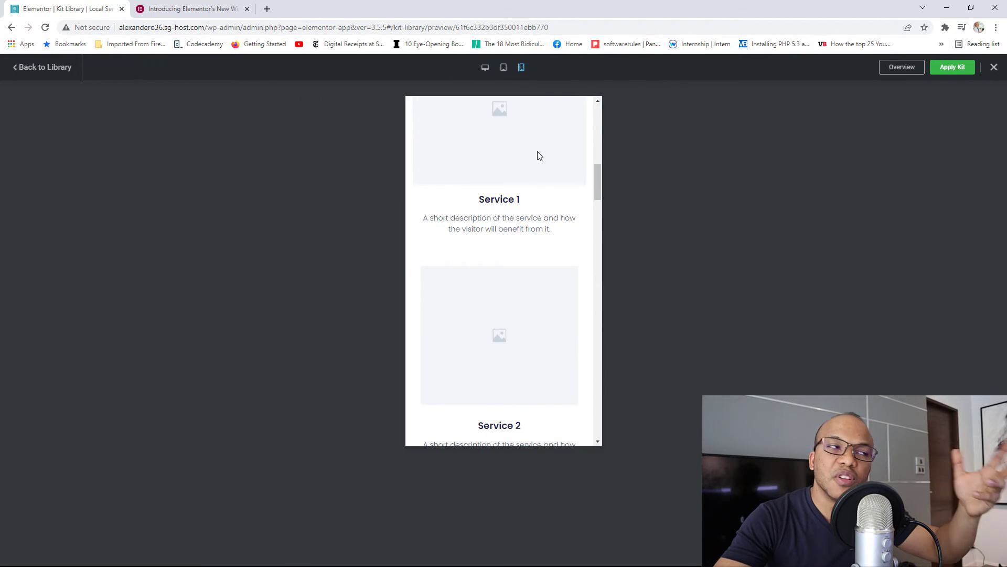
click(14, 67)
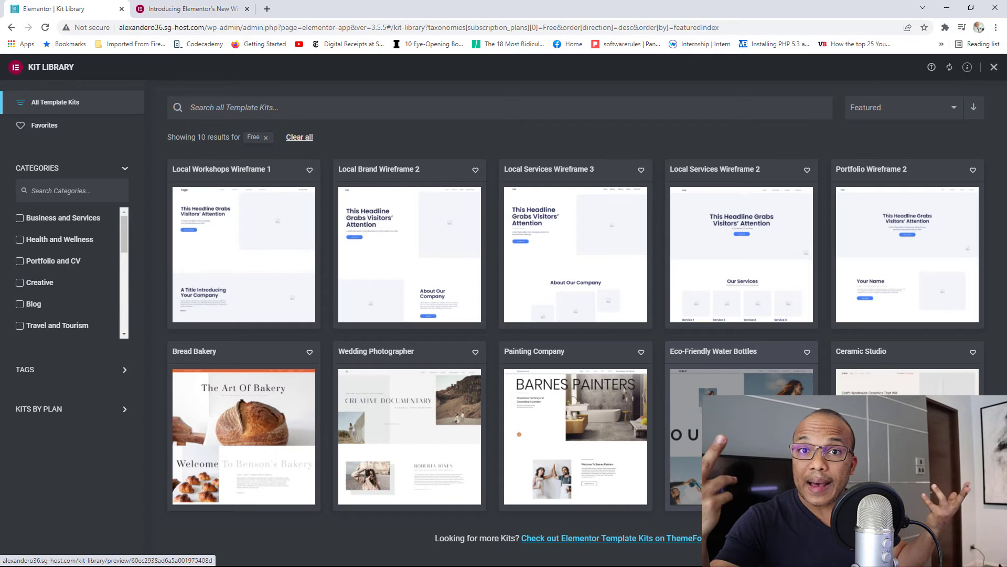
Step: Preview the Bread Bakery kit's demo pages, then start applying it with Apply Kit
mouse_move(252, 421)
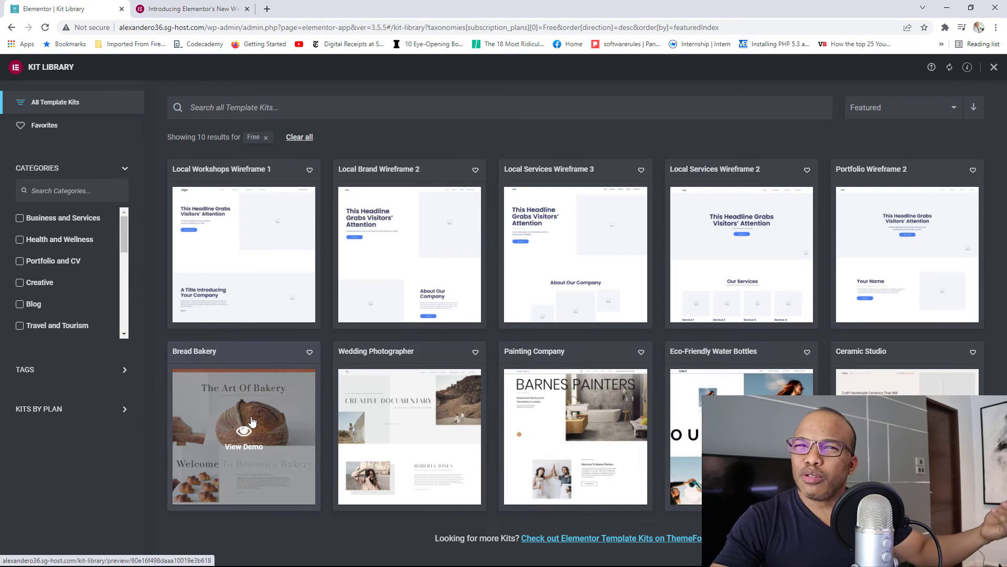
click(263, 407)
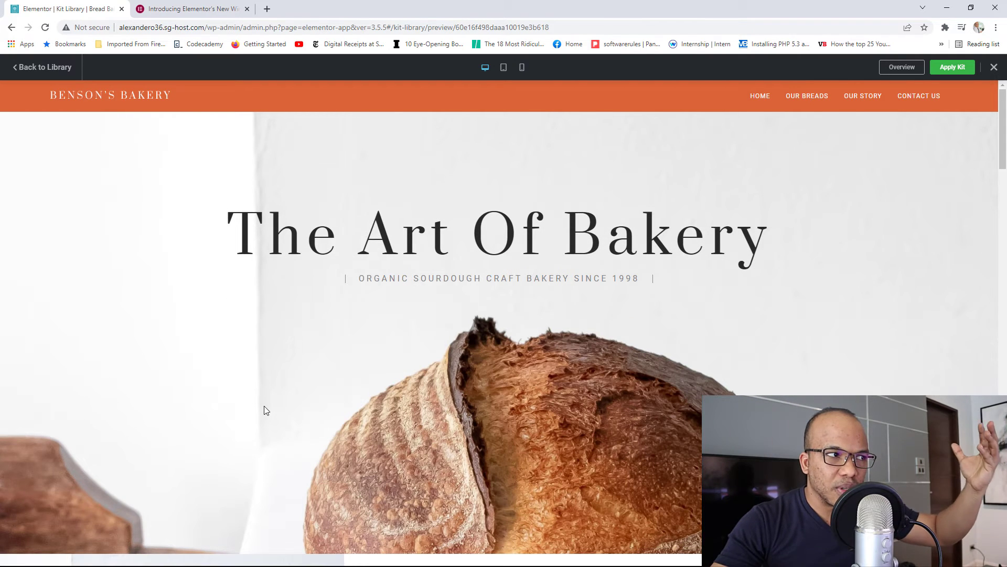
scroll(512, 467, down, 9)
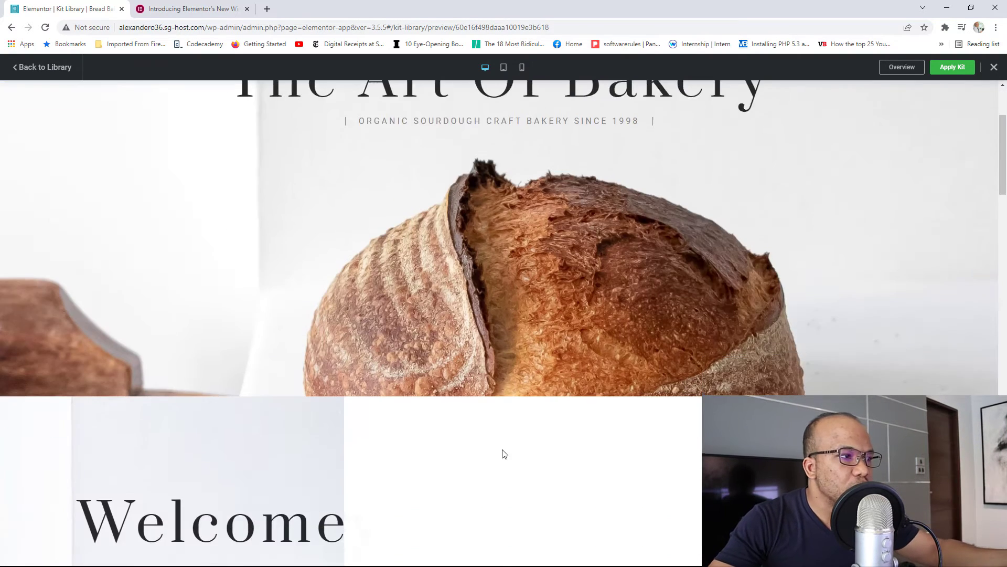
scroll(502, 448, down, 5)
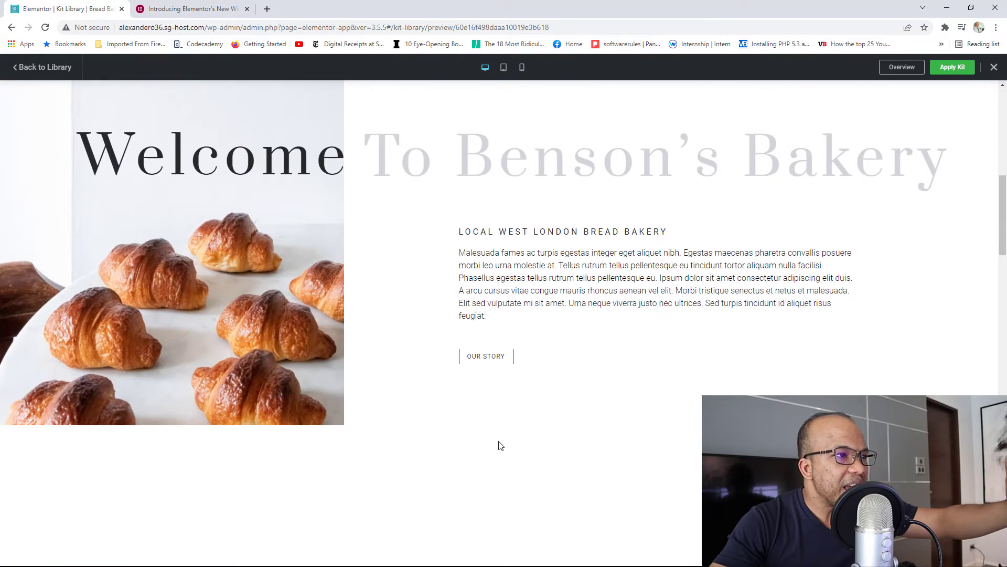
scroll(497, 436, down, 14)
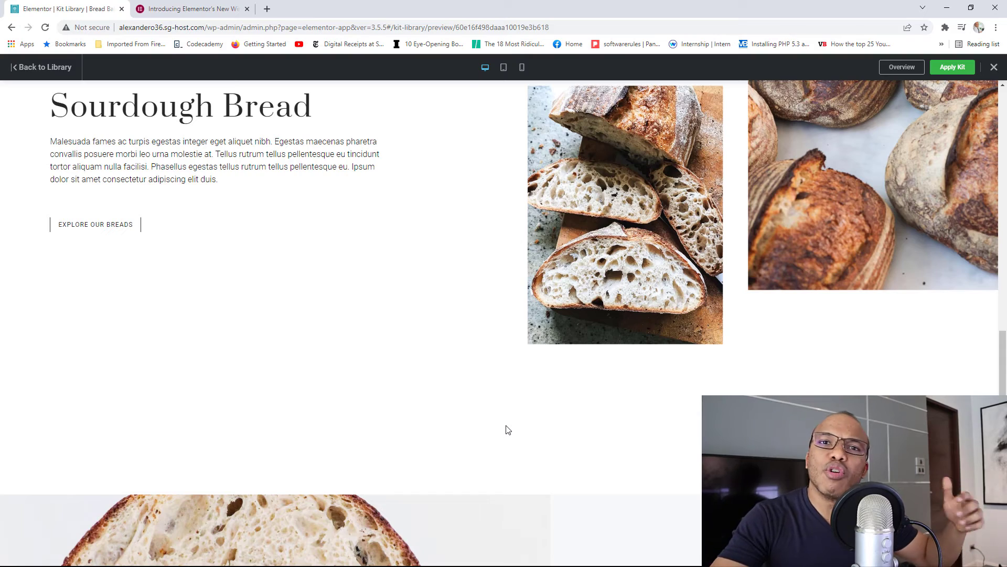
scroll(505, 420, up, 10)
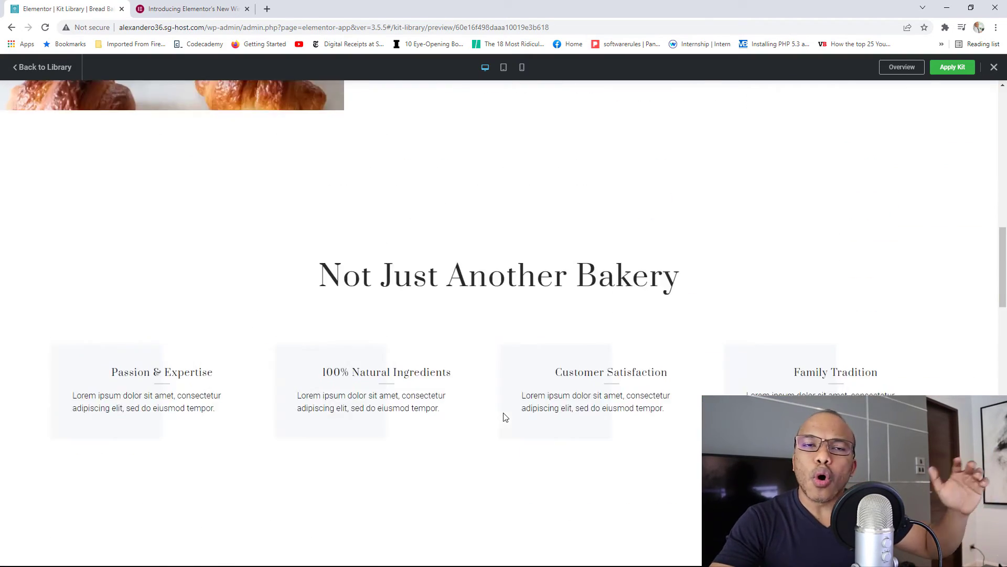
scroll(505, 417, up, 10)
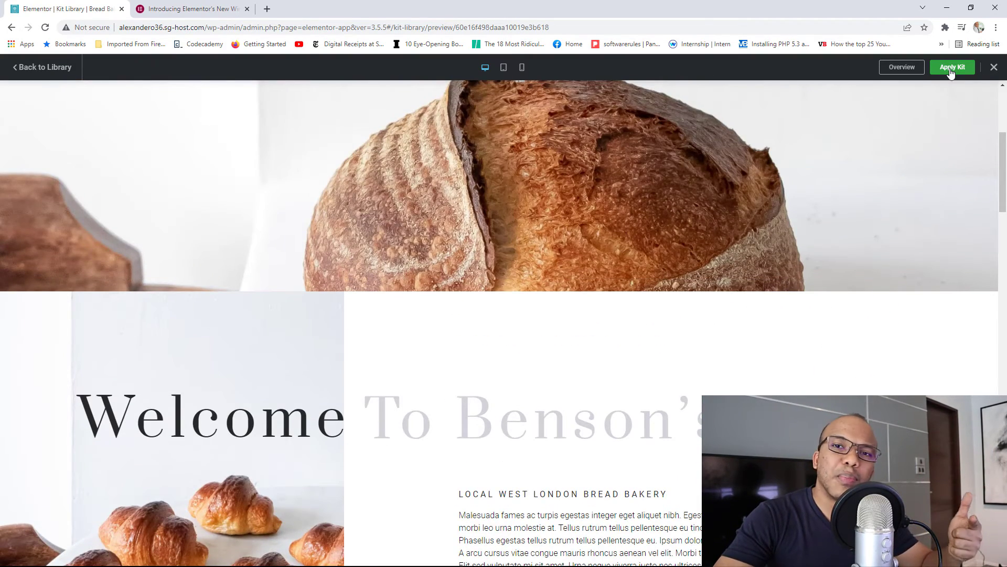
click(951, 68)
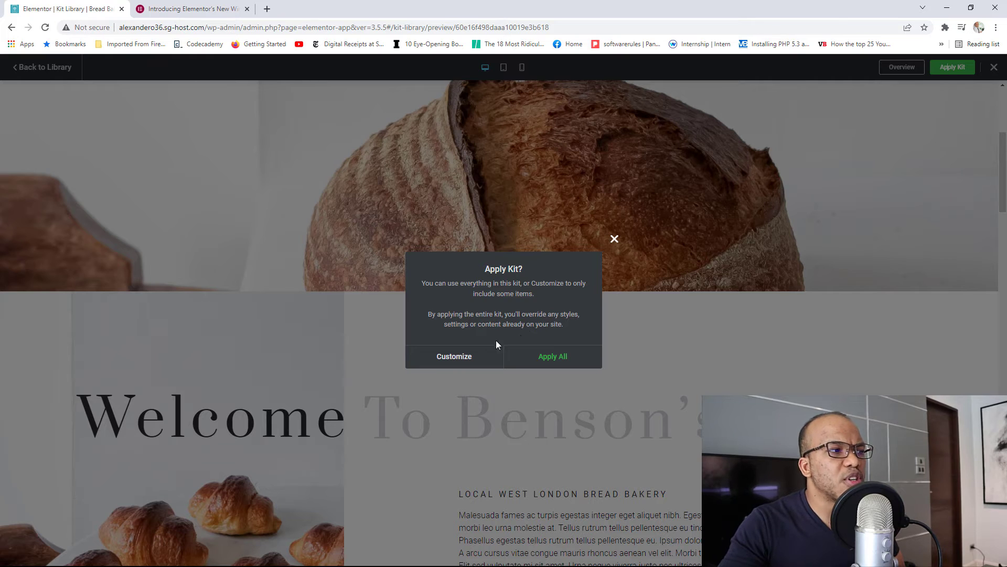
Step: Choose Customize in the Apply Kit? dialog to pick kit parts individually
click(455, 357)
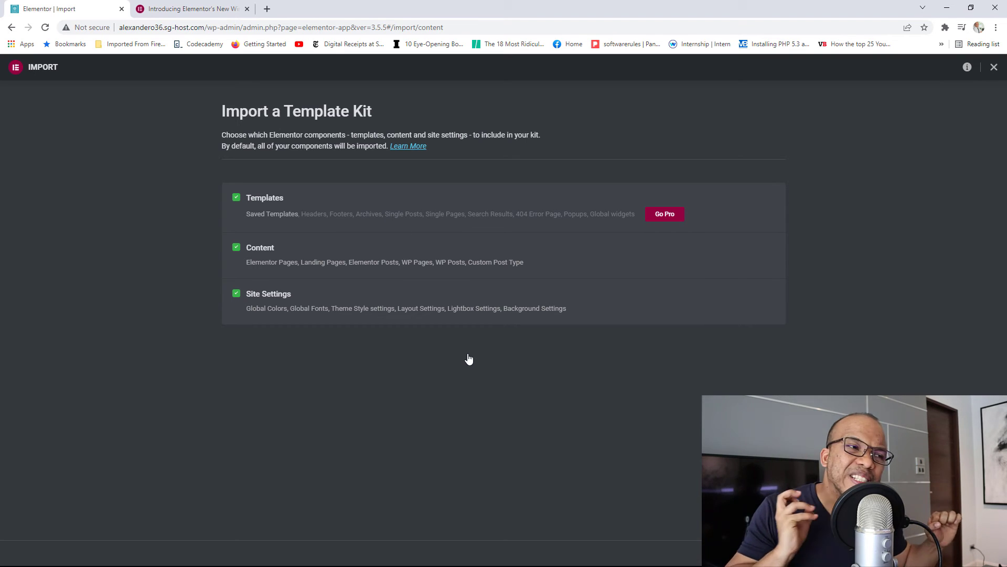
Step: Exclude Site Settings and Content so only Templates are imported from the Bread Bakery kit
click(235, 294)
click(236, 248)
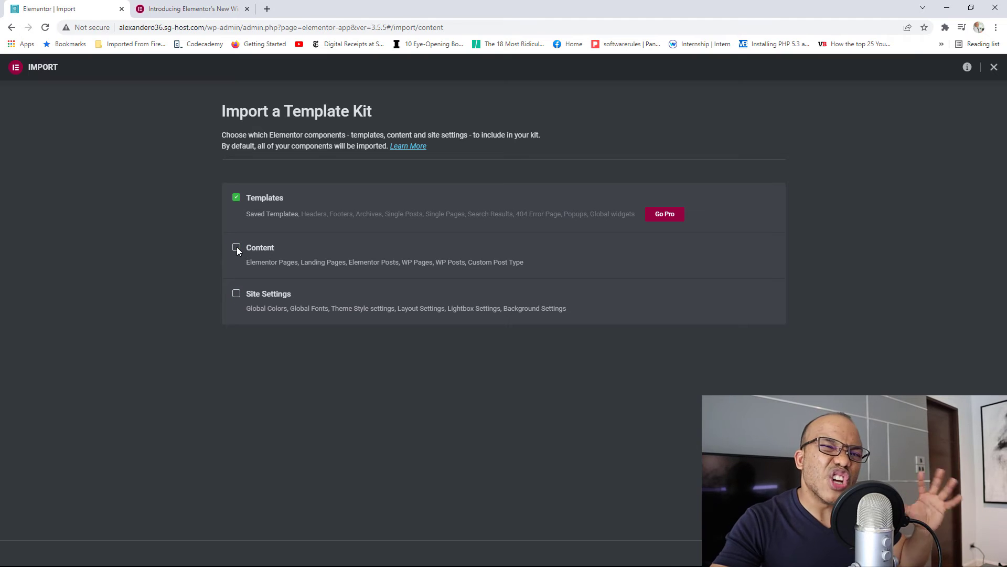
click(236, 197)
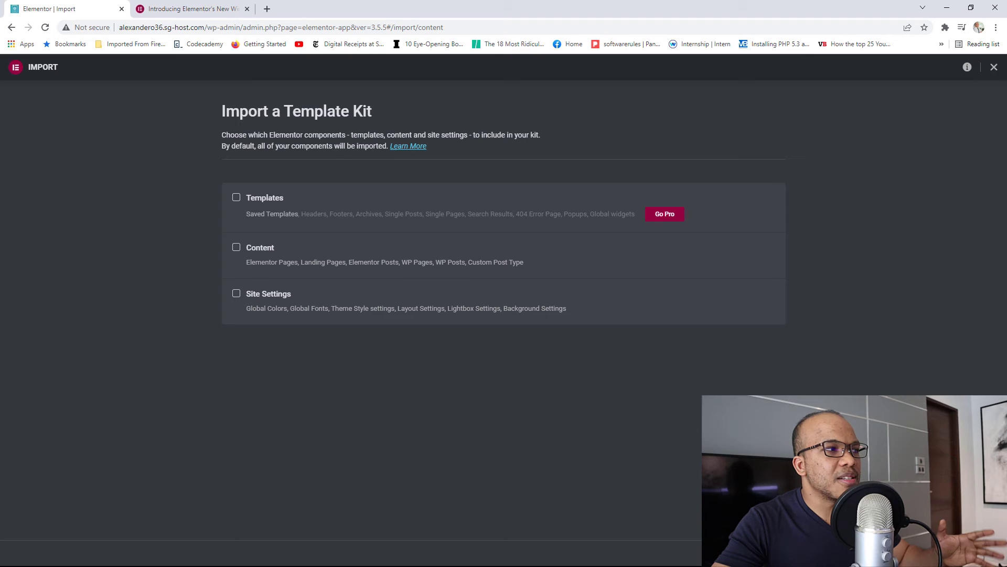
click(237, 197)
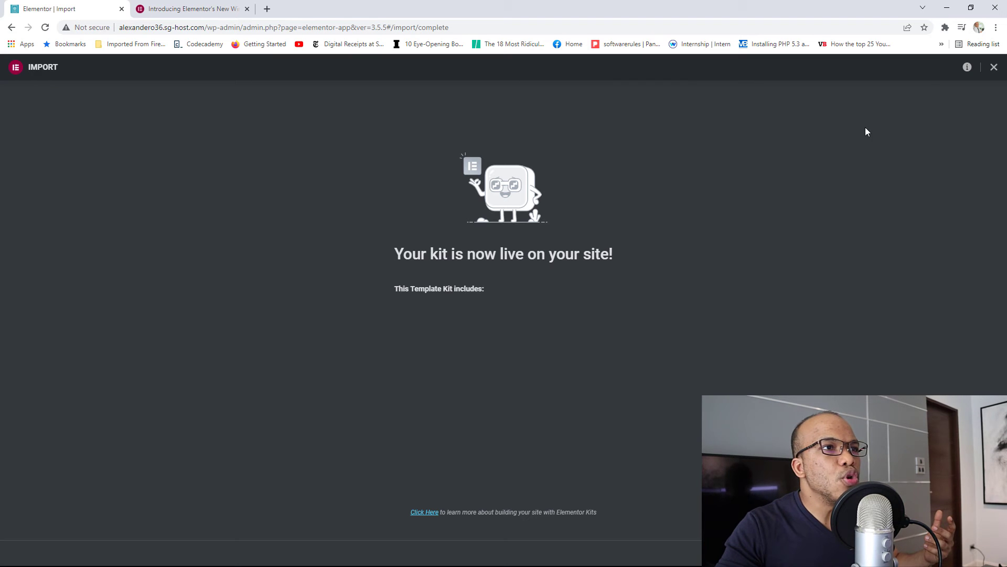
Step: Close the finished import screen and reopen the Kit Library
click(994, 68)
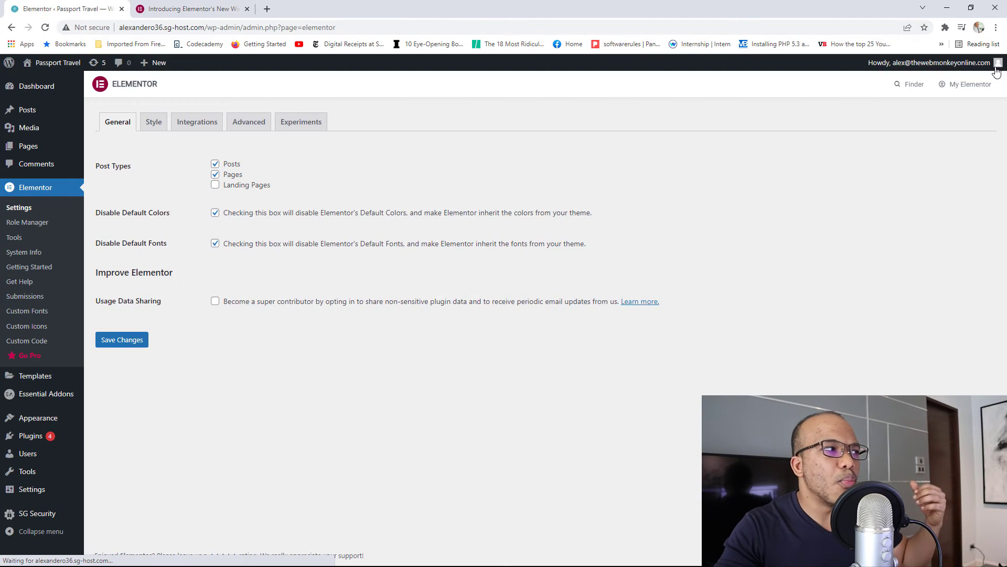
mouse_move(63, 381)
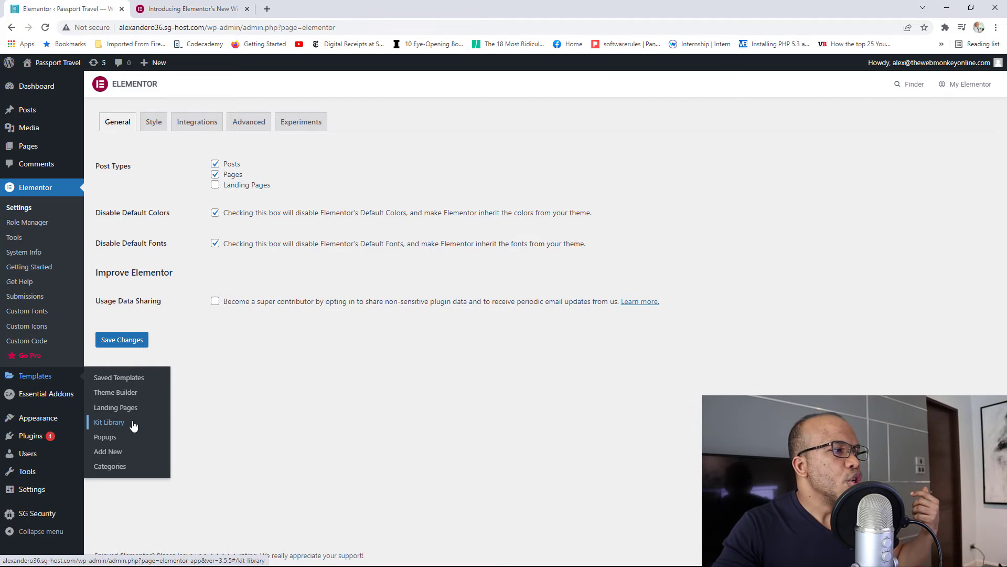
click(110, 422)
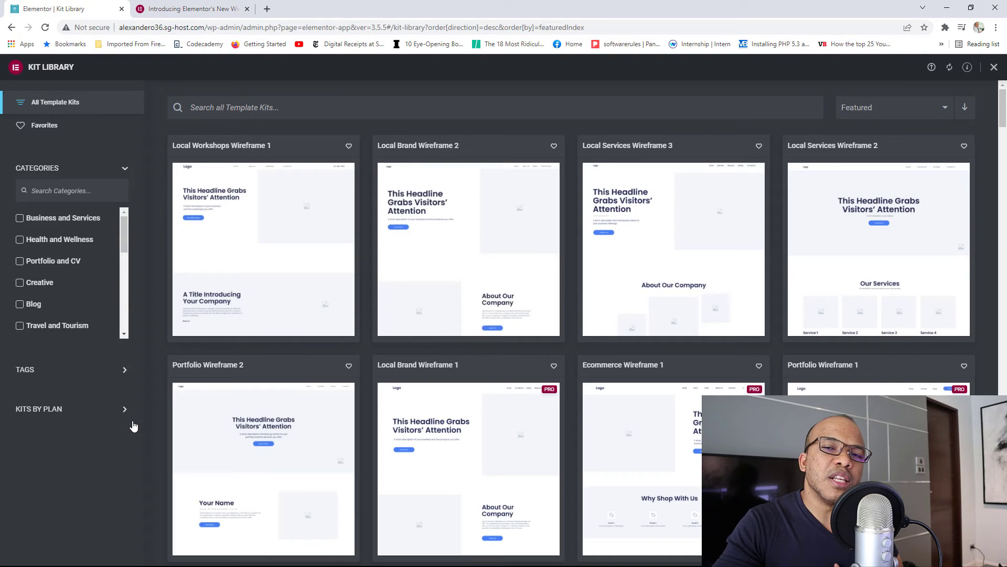
mouse_move(325, 260)
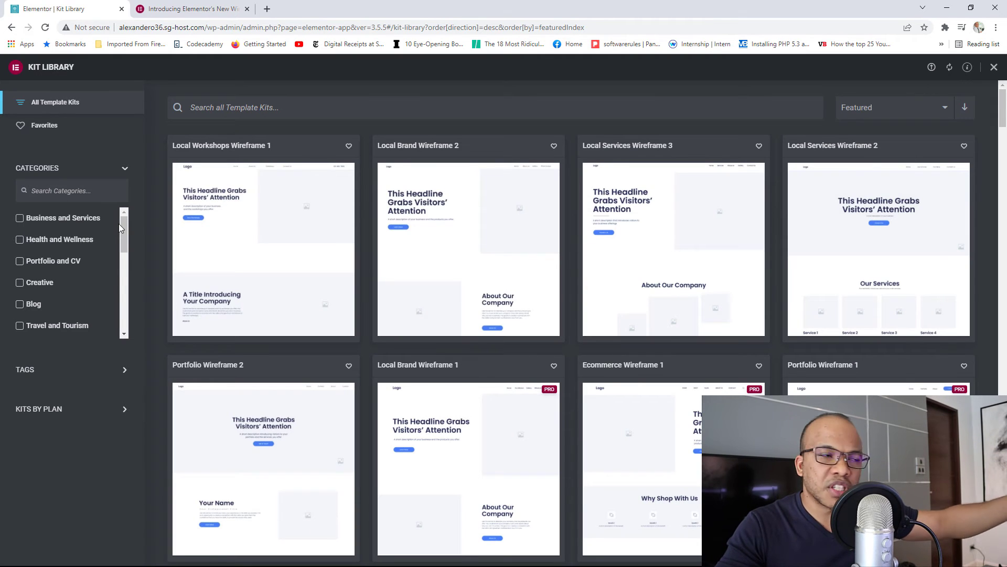
drag(124, 230, 120, 255)
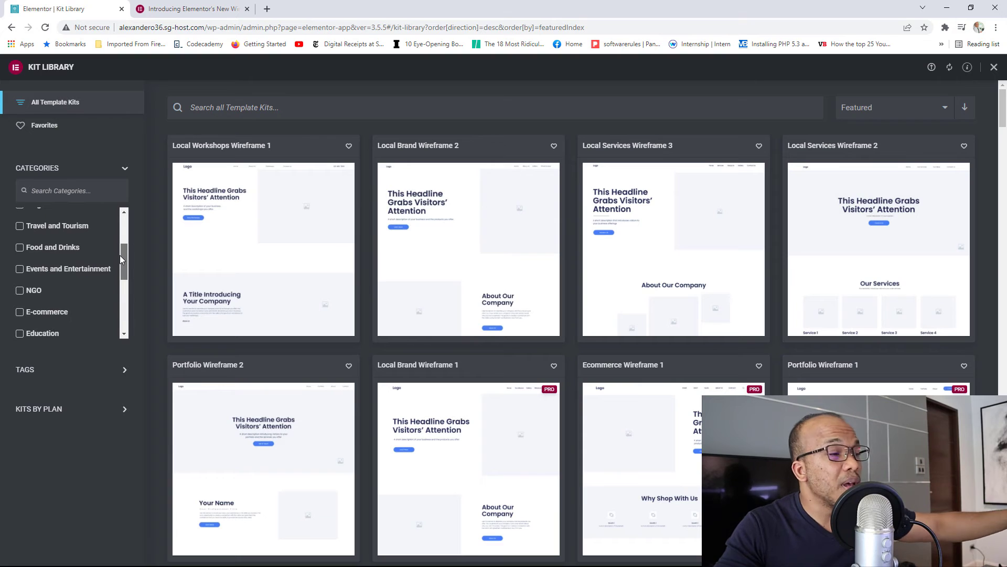
Step: Collapse the Categories filter, expand Tags and scroll through the tag checkboxes
click(60, 169)
click(61, 213)
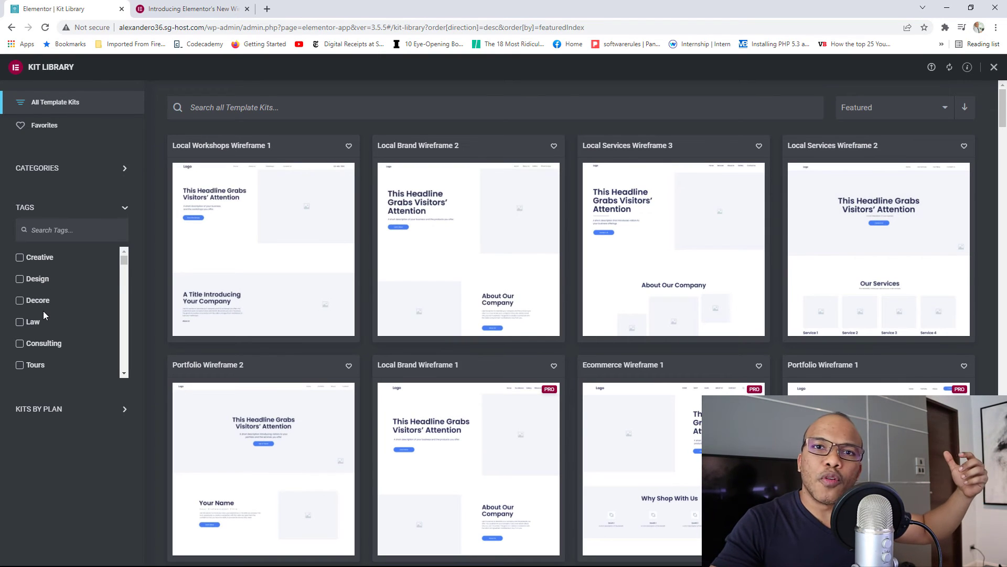
scroll(109, 313, down, 1)
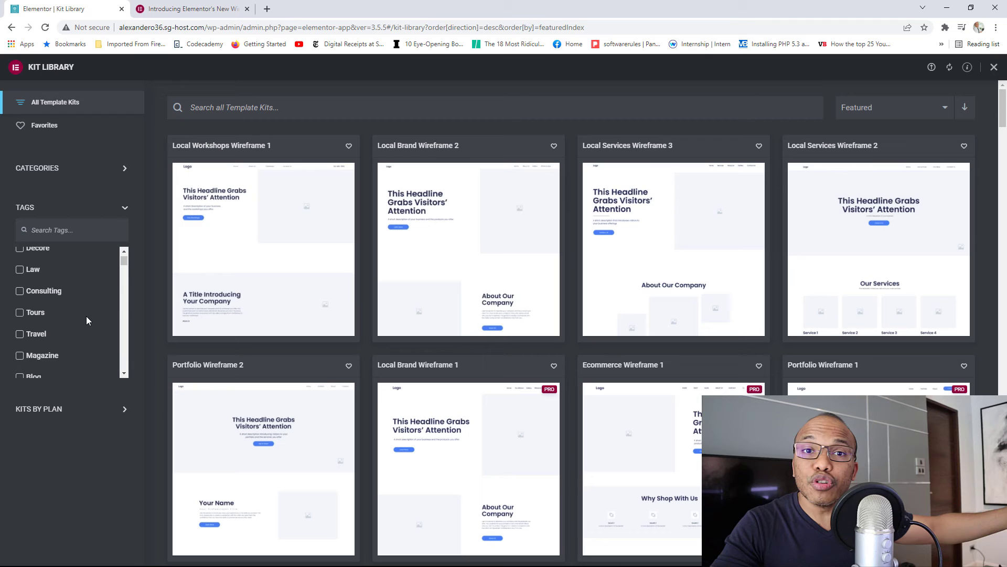
scroll(110, 294, down, 3)
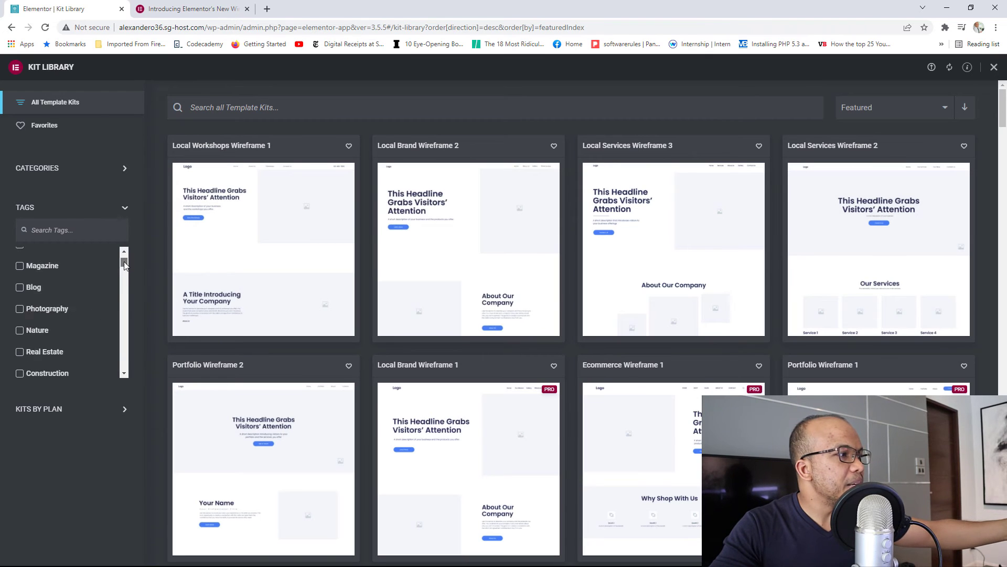
scroll(99, 288, up, 3)
Step: Filter by the Travel tag, leaving five kits including Private Tours and Travel Blog
click(32, 357)
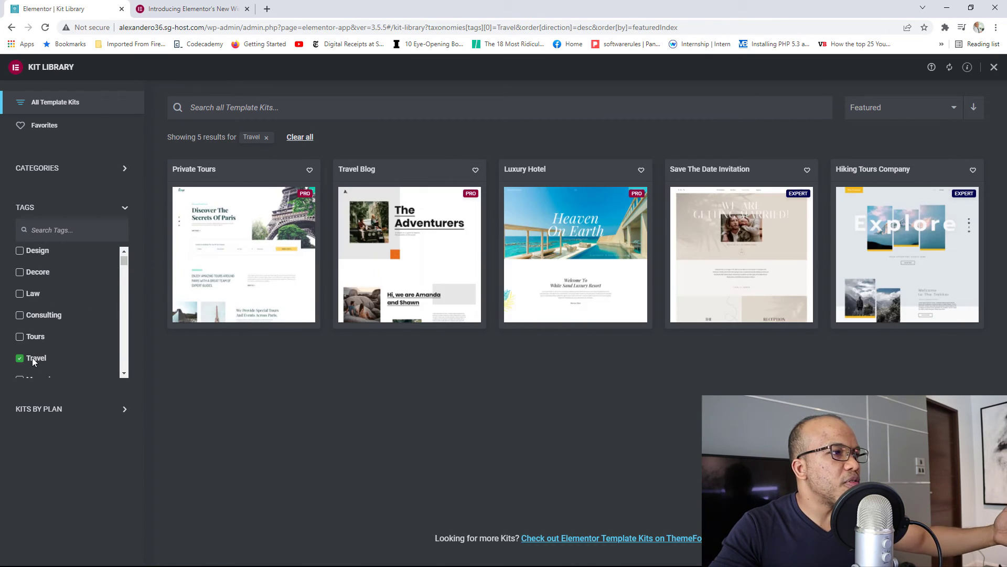
mouse_move(456, 307)
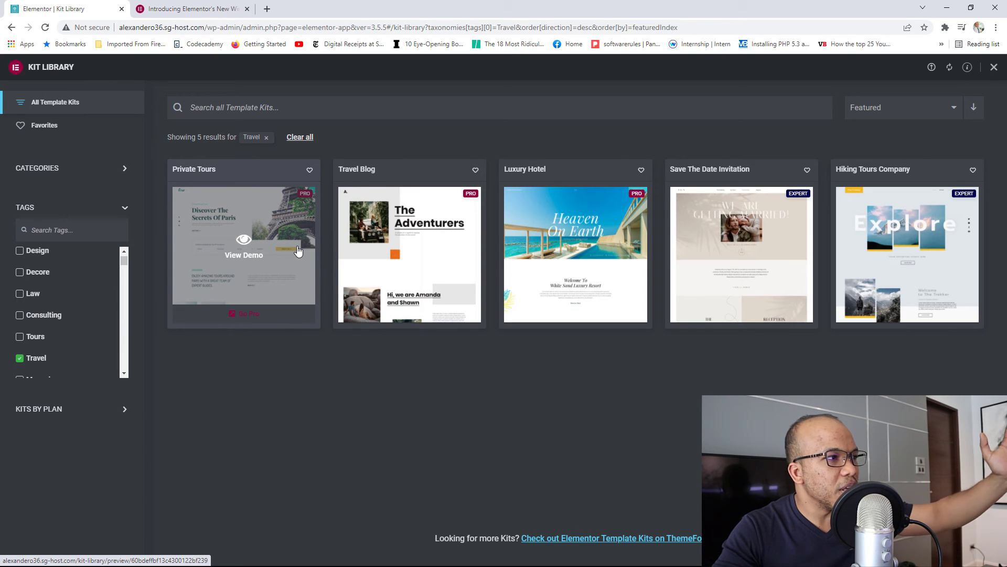
mouse_move(300, 249)
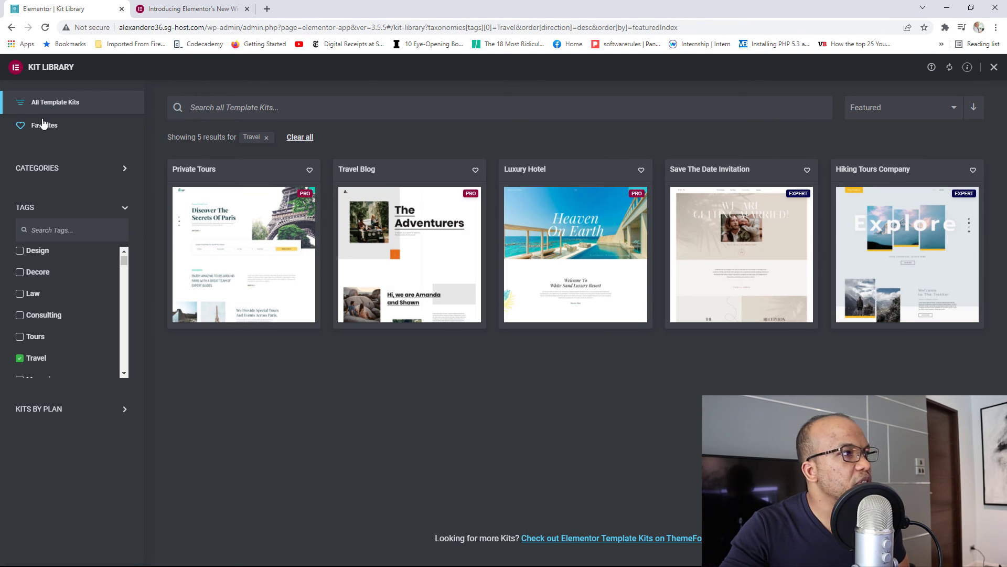
Step: Close the Kit Library and show the Import / Export Kit tab in Elementor > Tools
click(993, 71)
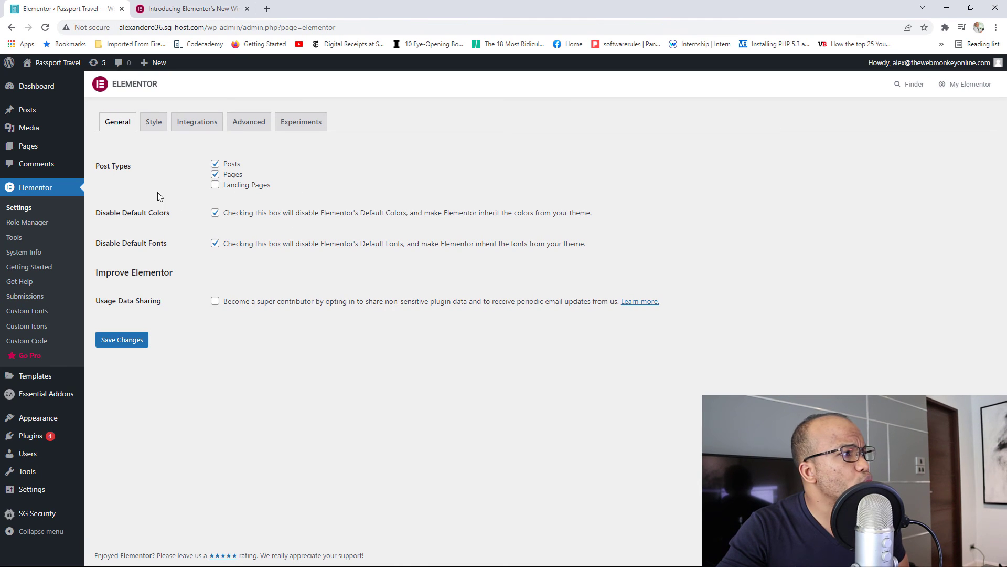
click(27, 206)
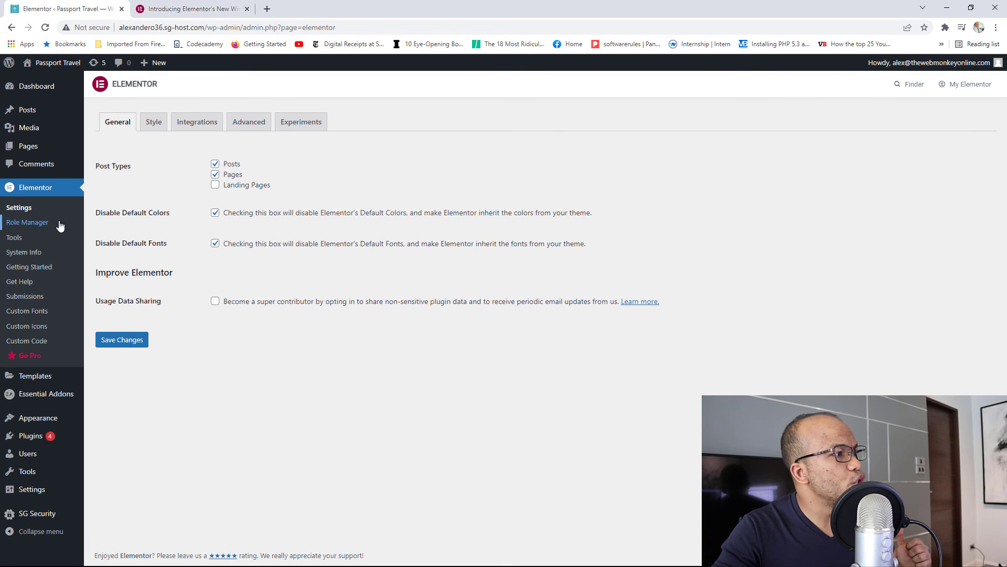
click(25, 239)
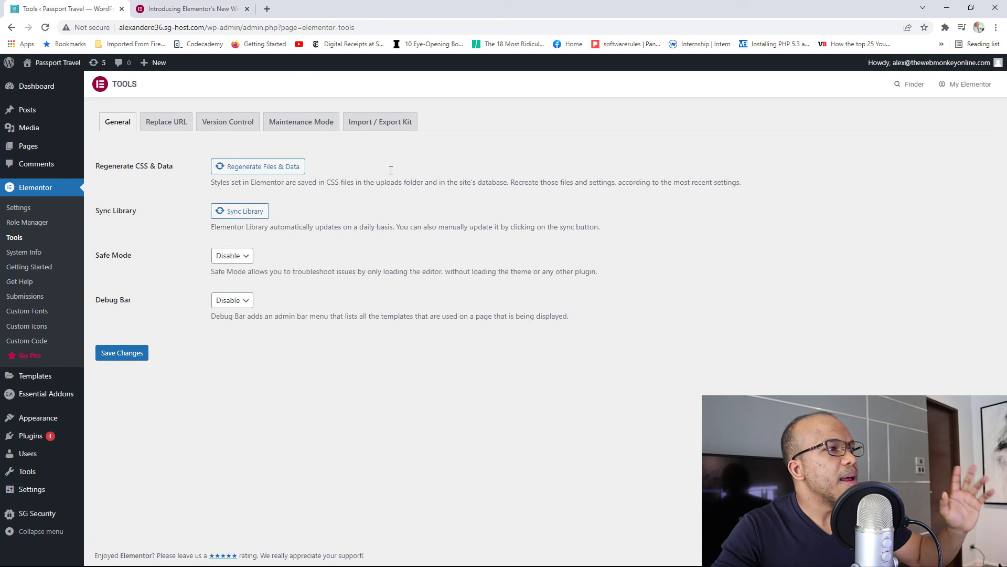
click(385, 126)
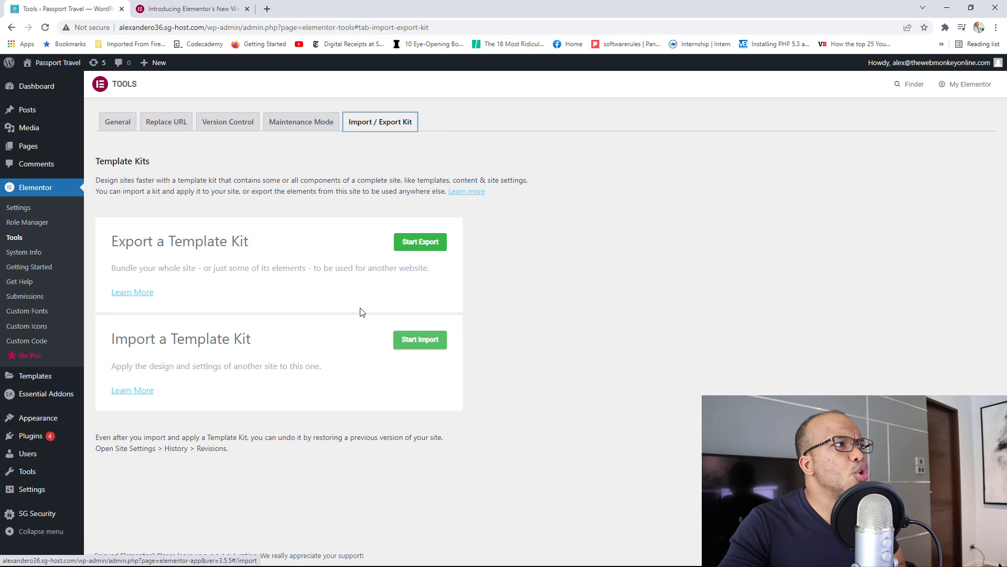
click(180, 4)
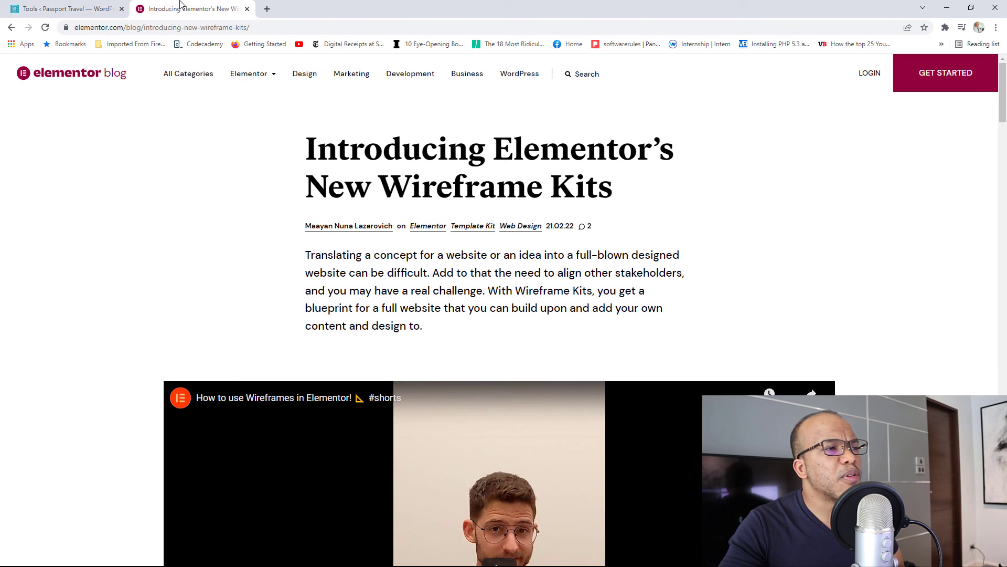